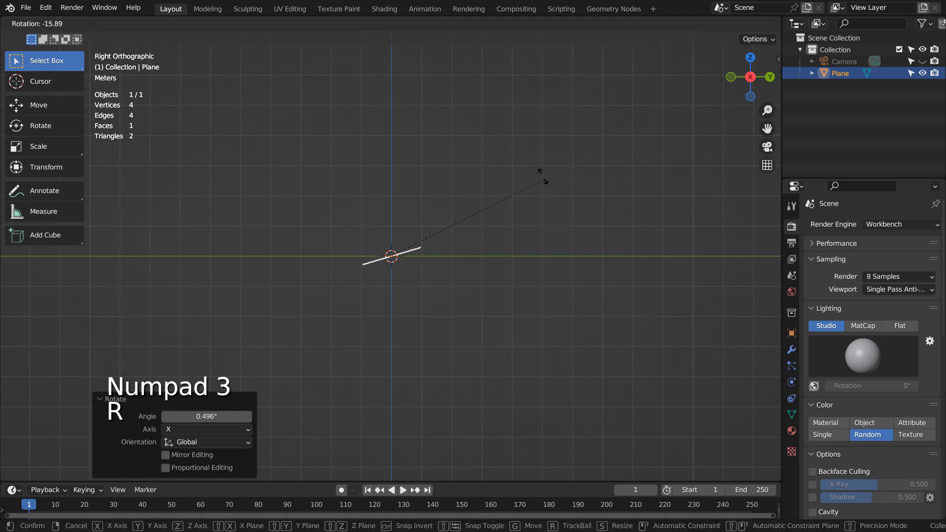
Tilt the plane about 20° in the right side view and widen it about 6.9 times along X in camera view.
click(541, 167)
key(KP_0)
key(s)
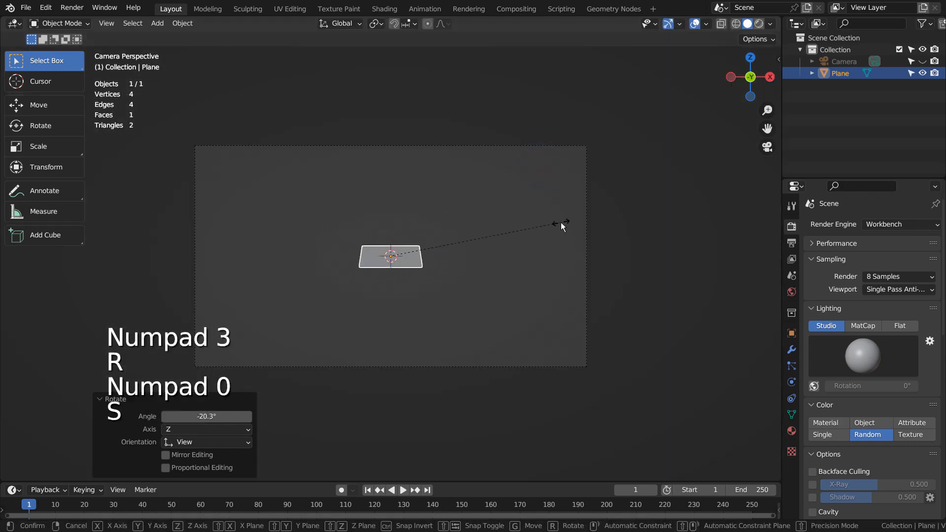
key(x)
click(27, 243)
Move the plane about 3.3 m down along Z to the lower edge of the camera frame.
key(g)
key(z)
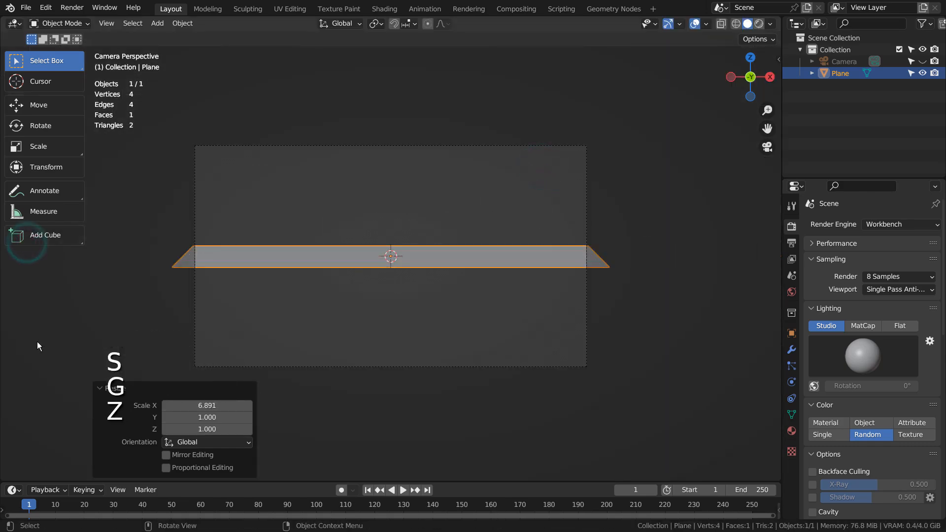
key(g)
key(z)
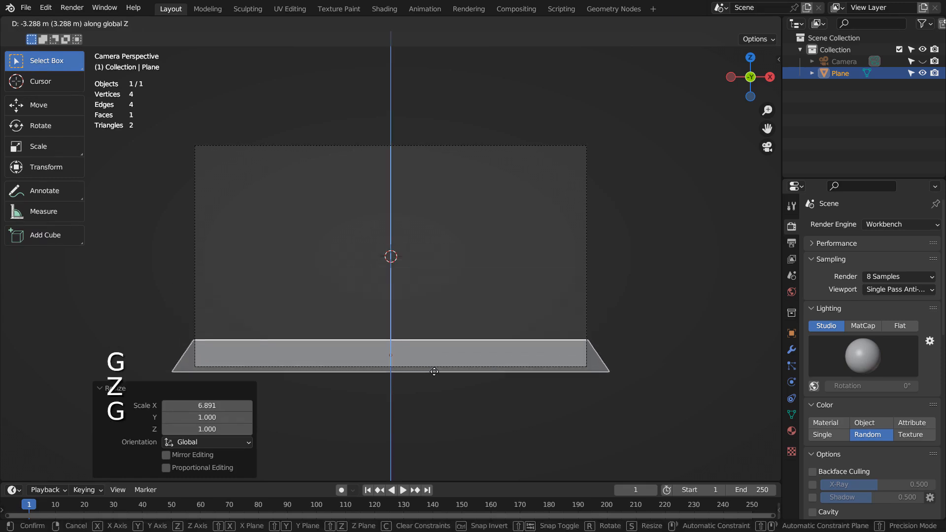
click(433, 372)
Scale the plane by about 5.1 along Z and about 1.37 along X.
key(s)
key(z)
click(236, 418)
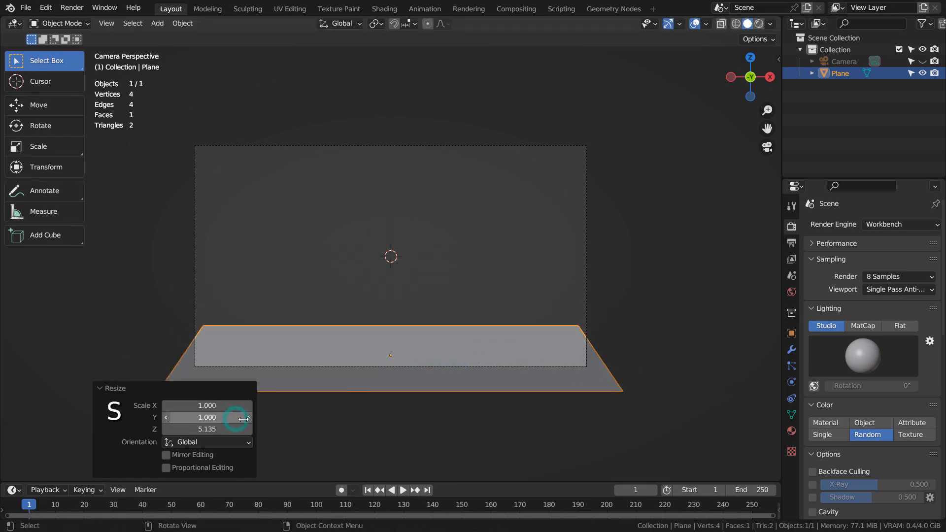
key(s)
key(x)
click(566, 424)
Raise the plane about 0.64 m along Z so it fills the lower part of the camera frame.
key(g)
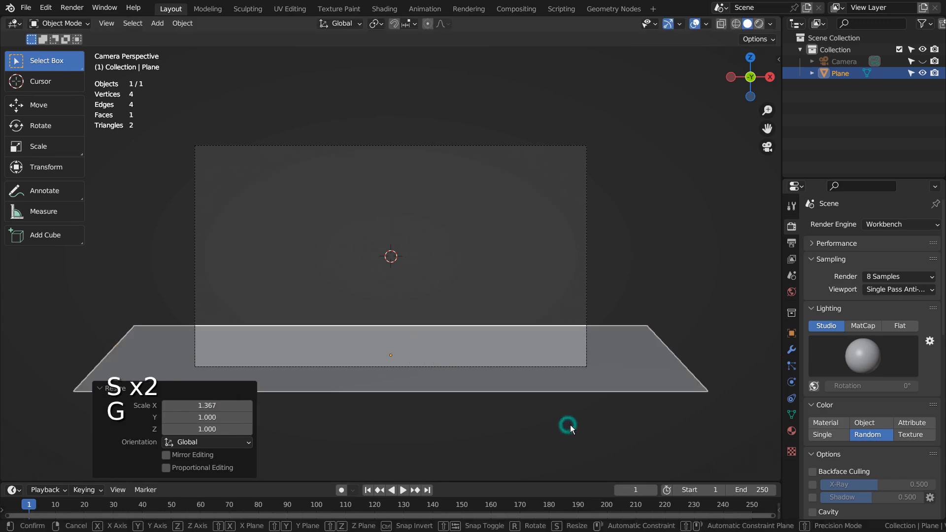
key(z)
click(571, 404)
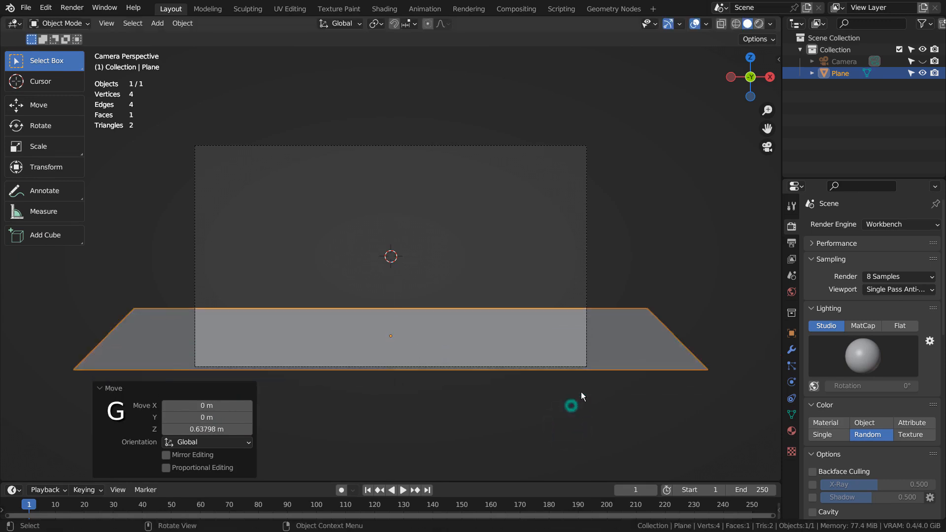
Deselect the plane, show the viewport in rendered shading and render the camera image with the Workbench engine.
click(649, 265)
click(914, 224)
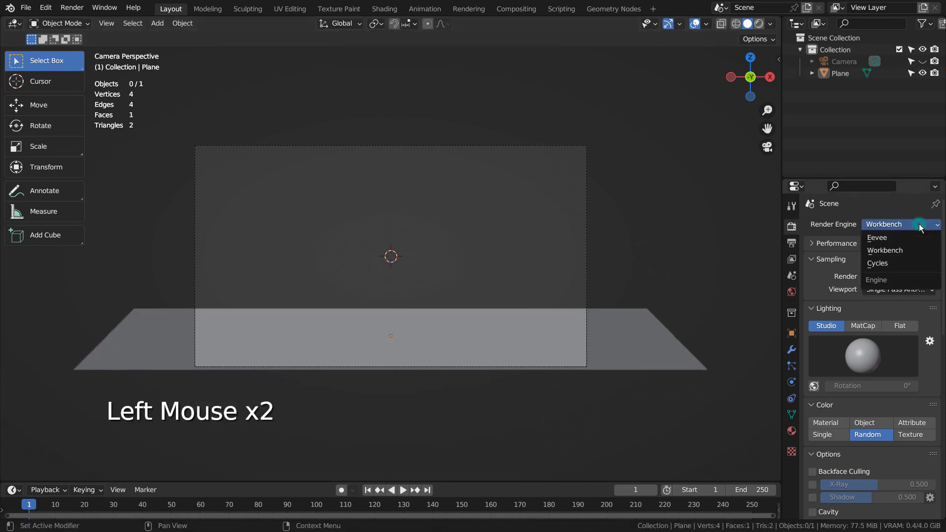
click(758, 24)
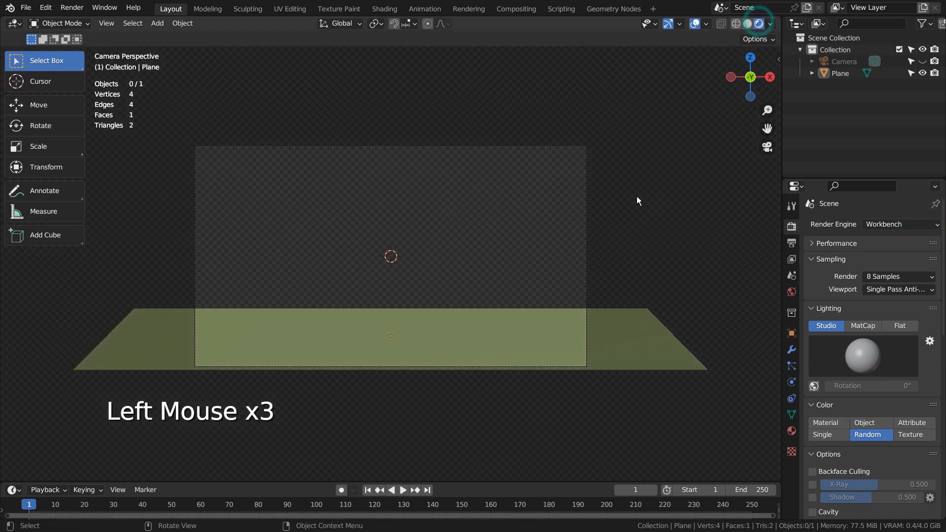
click(636, 196)
key(F12)
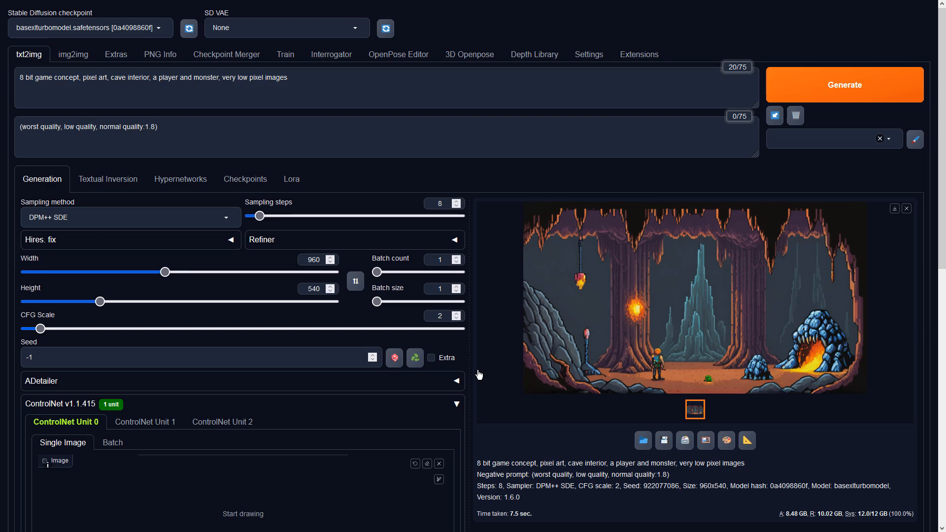
Switch to Stable Diffusion web UI and check the txt2img prompt, negative prompt, width and height.
click(378, 92)
click(361, 129)
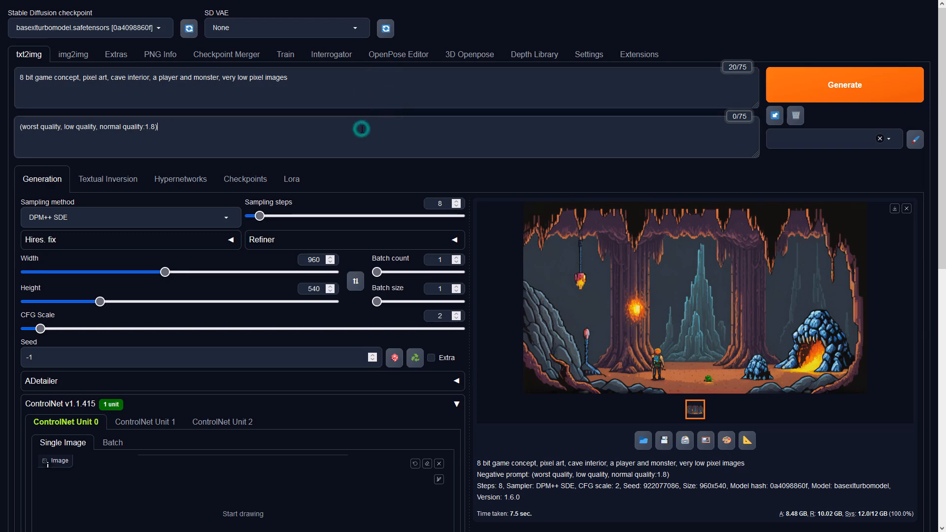
click(317, 260)
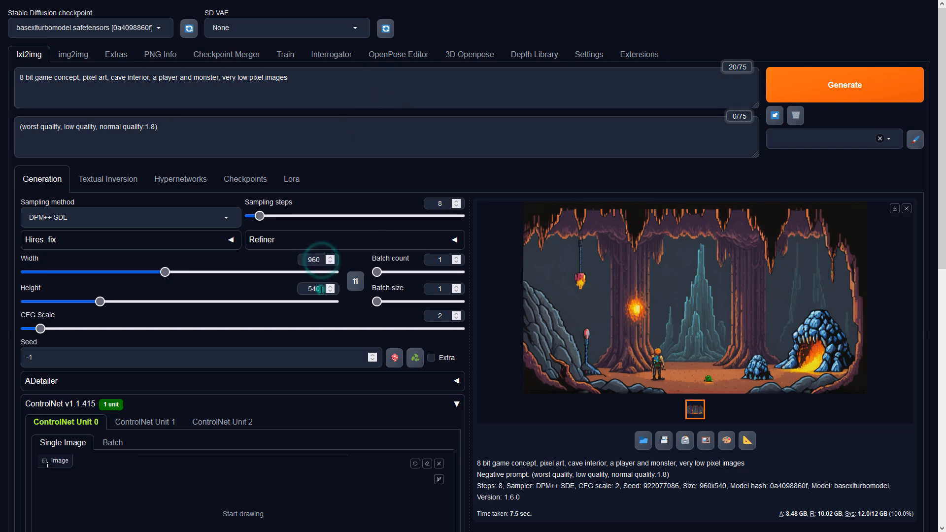
click(318, 289)
Set ControlNet Unit 0 to Depth with preprocessor none and the sai_xl_depth_256lora model.
scroll(542, 465, down, 5)
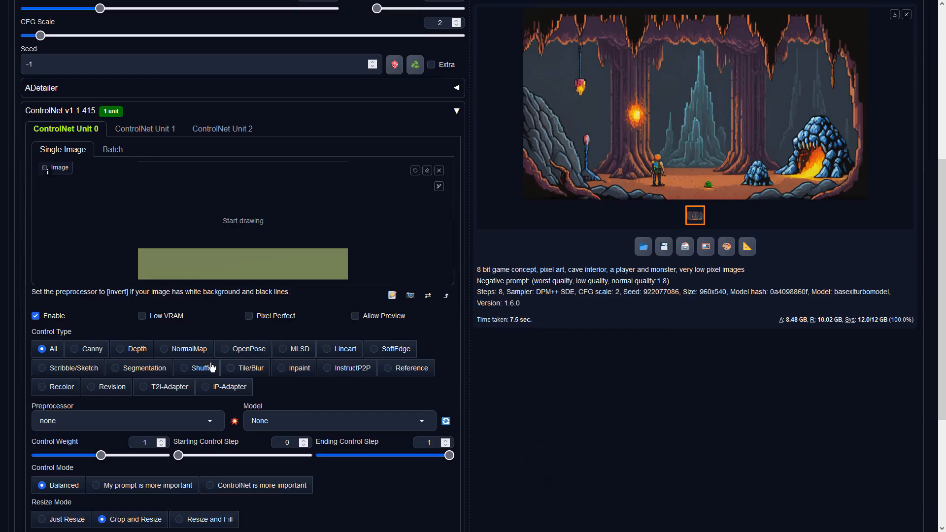
click(136, 349)
click(215, 420)
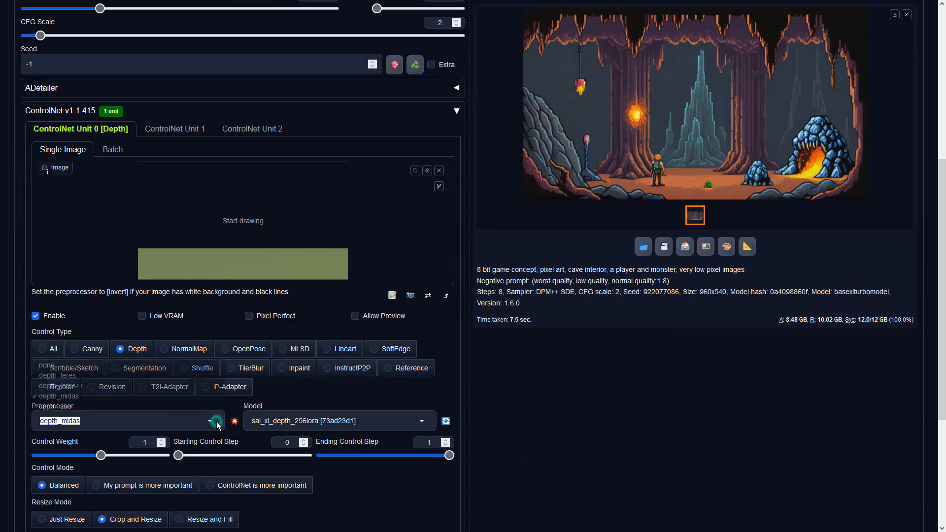
click(90, 364)
click(310, 420)
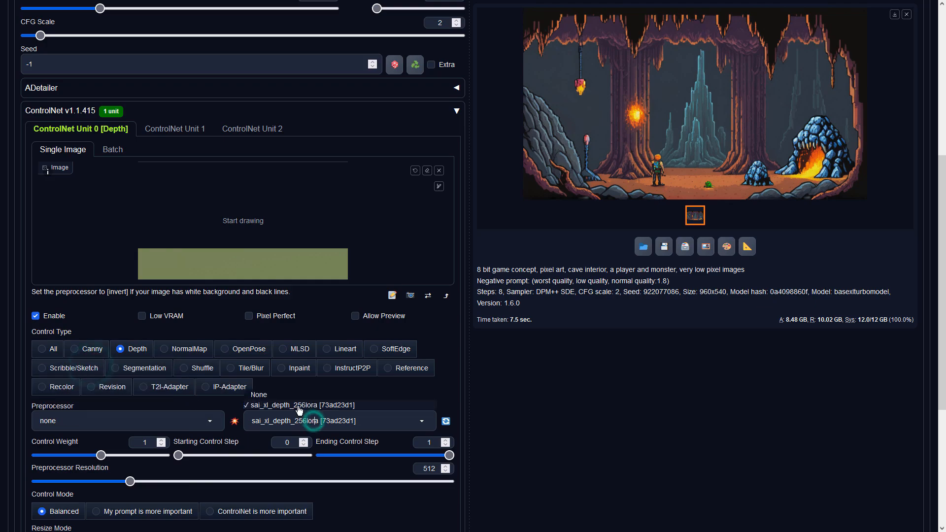
click(296, 404)
Generate the depth-guided cave image in txt2img and view it at full size.
scroll(613, 300, up, 5)
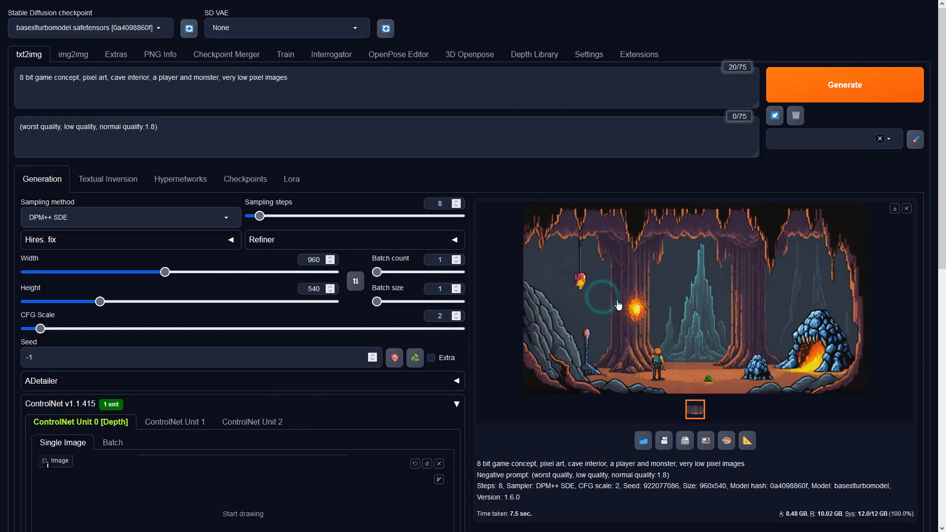
click(825, 75)
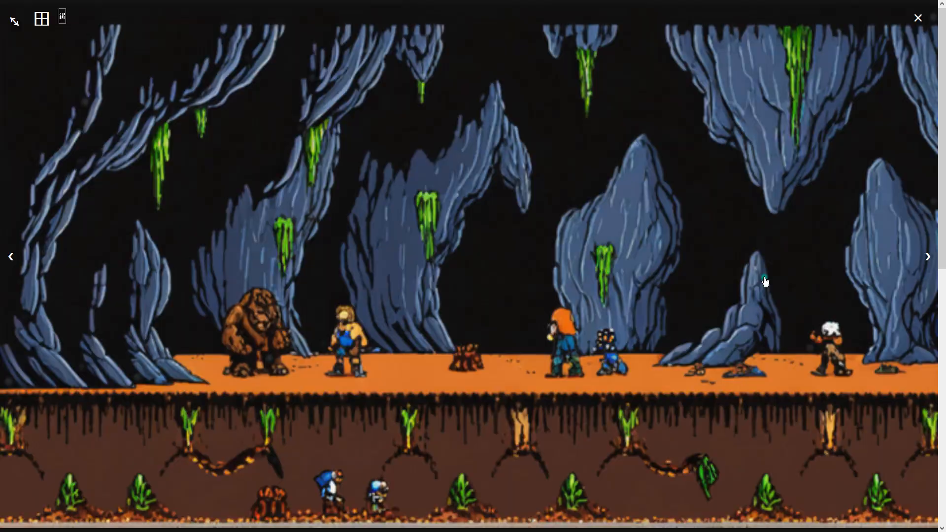
click(764, 278)
click(764, 277)
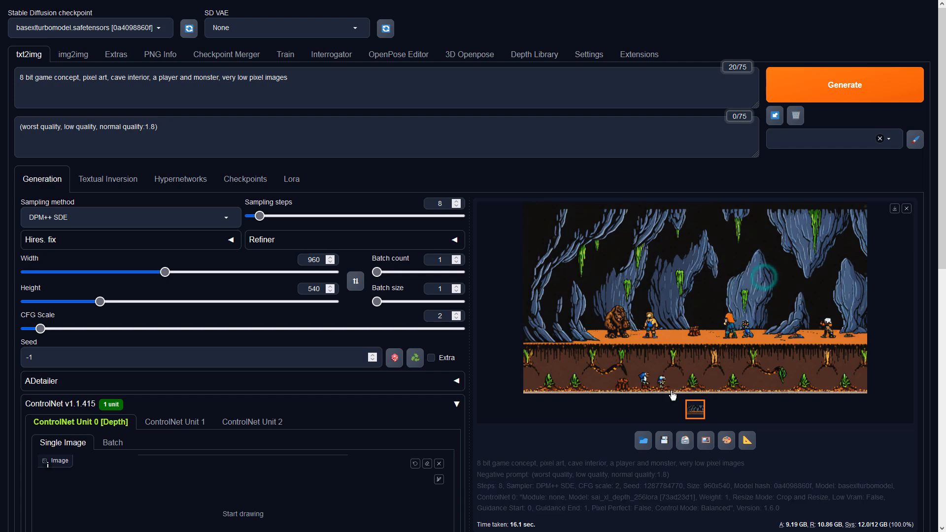
Send the generated image to img2img and set its CFG scale to 2 and sampling method to DPM++ SDE.
click(706, 440)
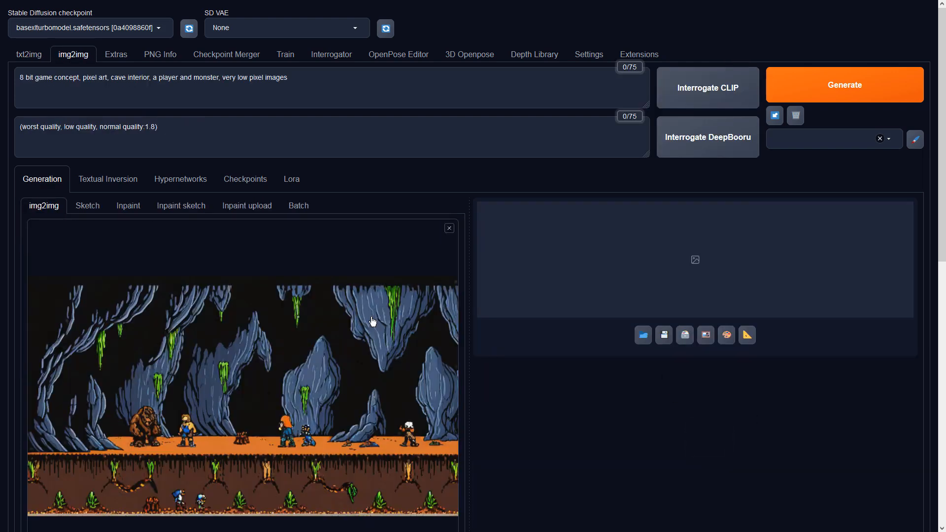
scroll(370, 319, down, 4)
scroll(367, 323, down, 4)
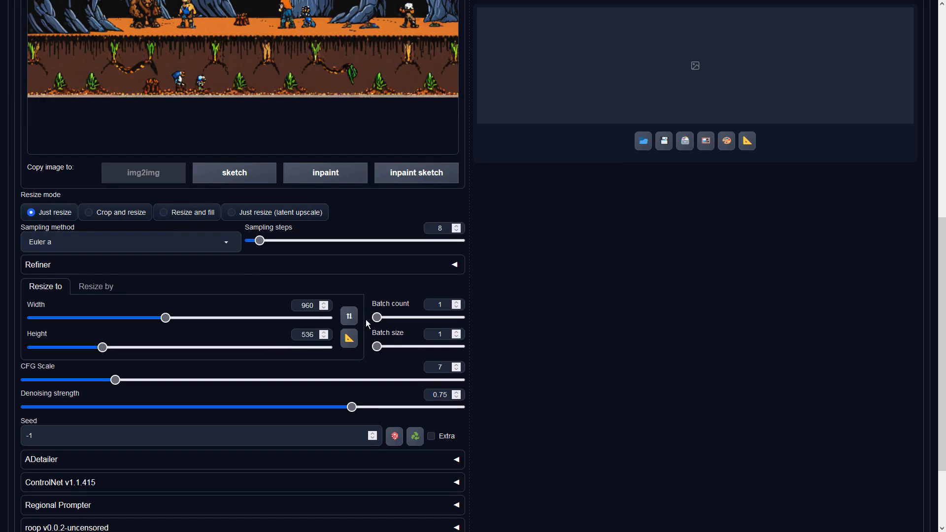
double_click(431, 366)
text(2)
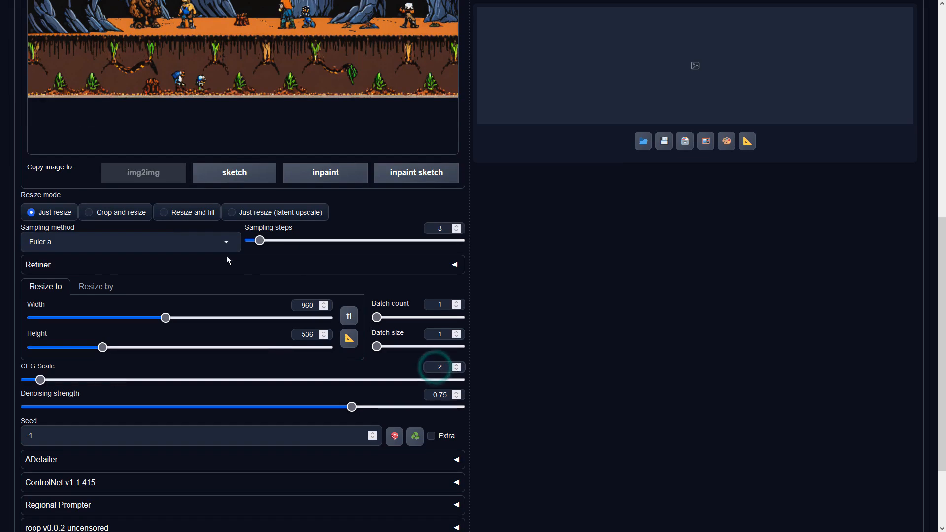
click(212, 242)
click(65, 339)
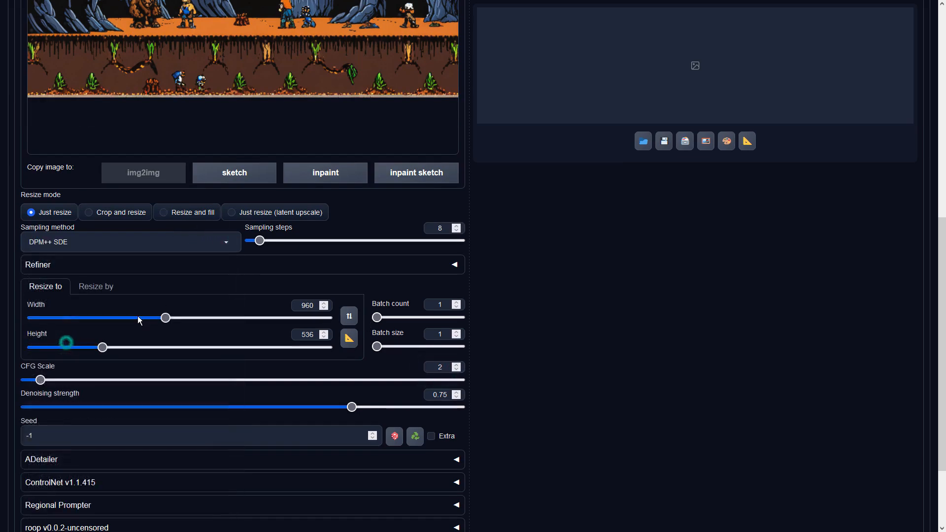
Generate an img2img variation of the cave image and view it at full size.
scroll(575, 271, up, 6)
scroll(575, 270, up, 3)
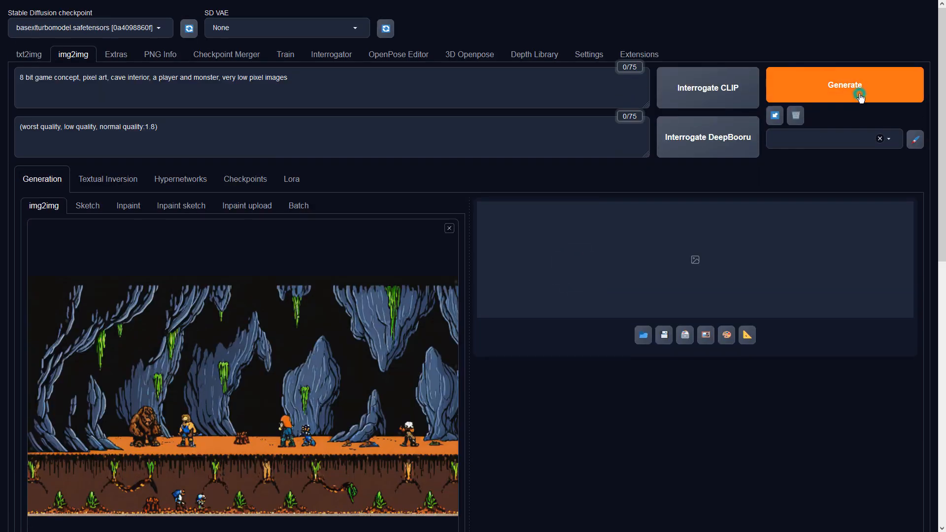
click(859, 96)
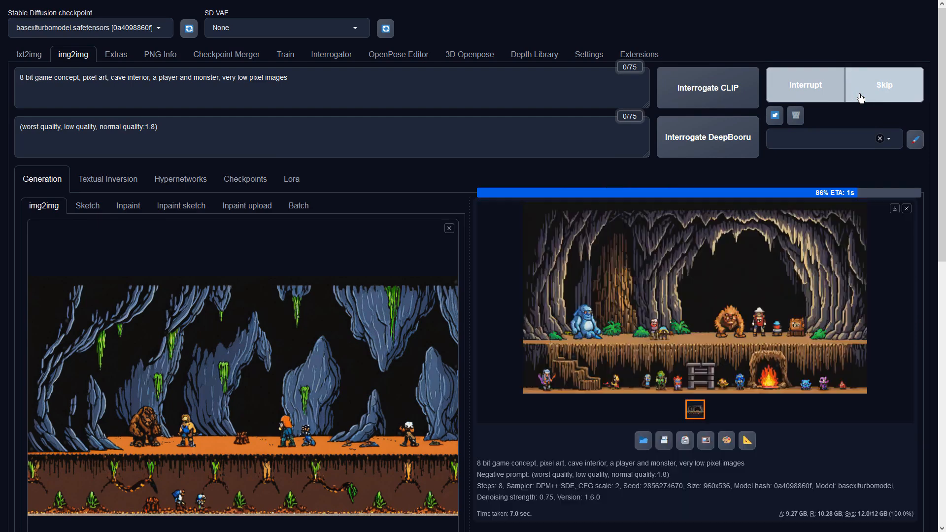
click(795, 273)
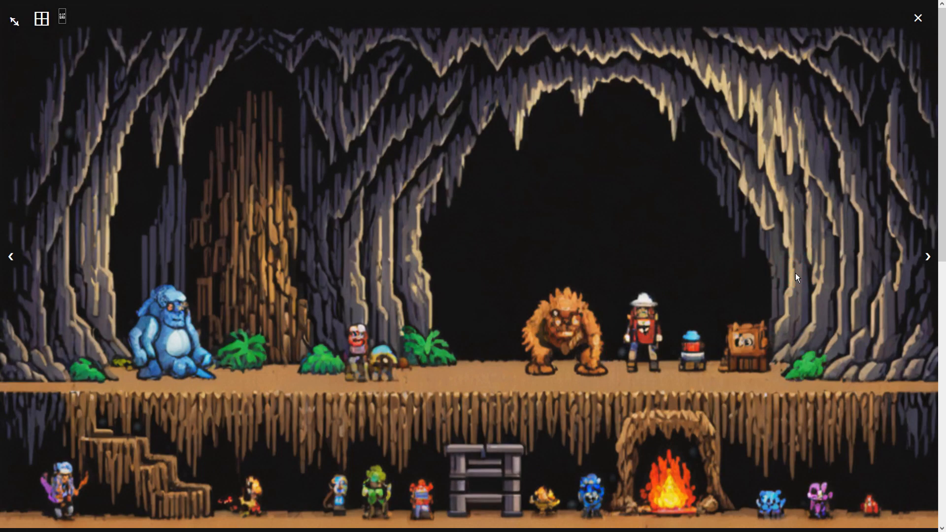
click(795, 273)
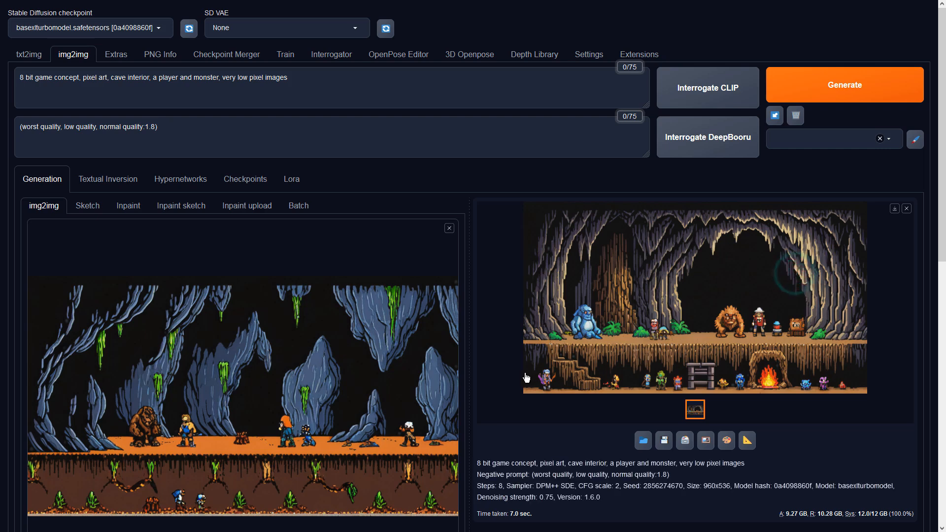
Append ", more than one monster" to the negative prompt and make the latest result the img2img source image.
click(284, 130)
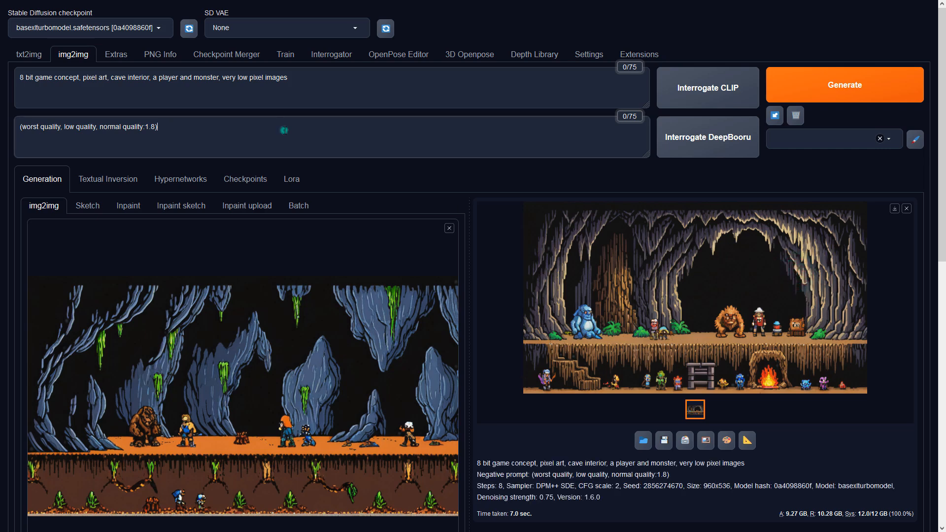
text(, more than one monster)
click(704, 439)
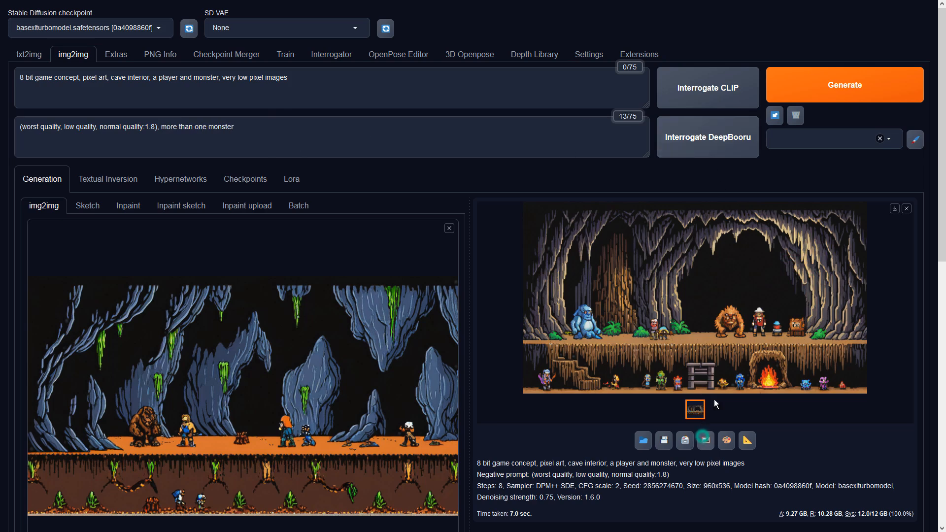
Generate a variation with the extended negative prompt and view it at full size.
click(824, 85)
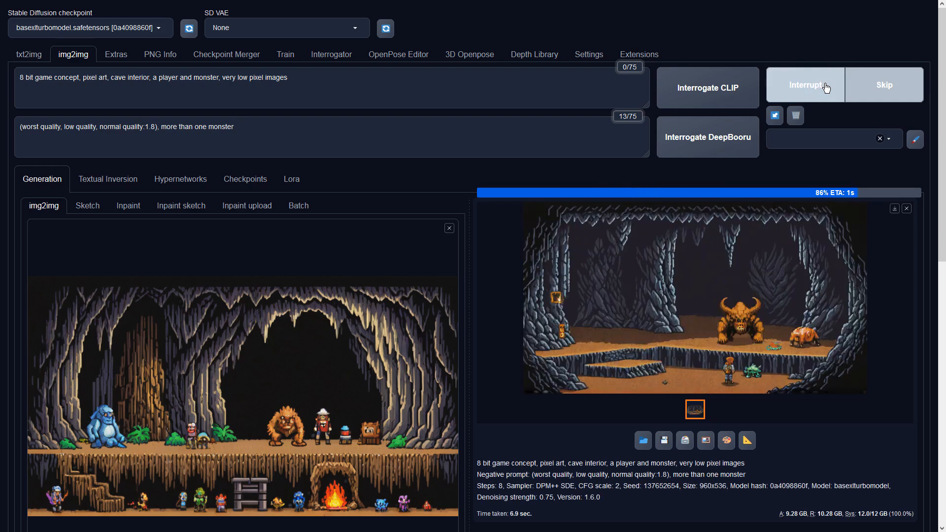
click(795, 293)
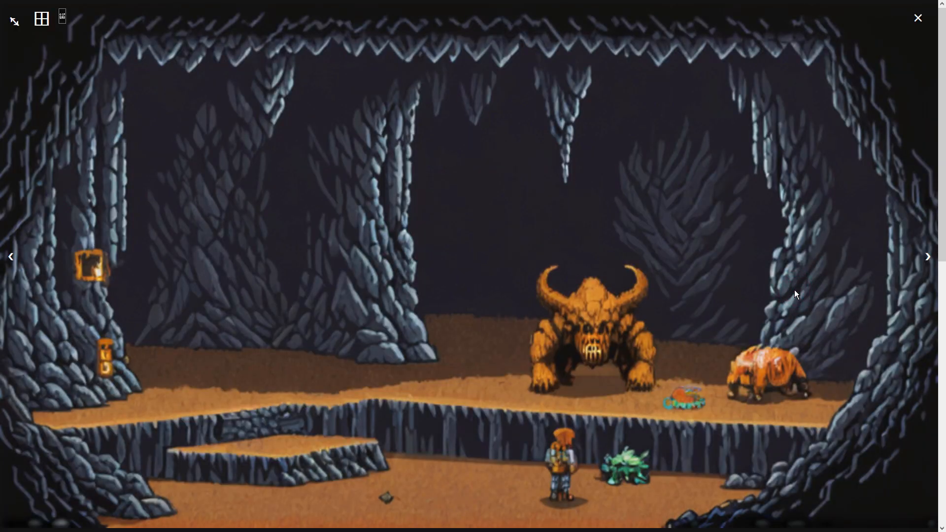
click(794, 294)
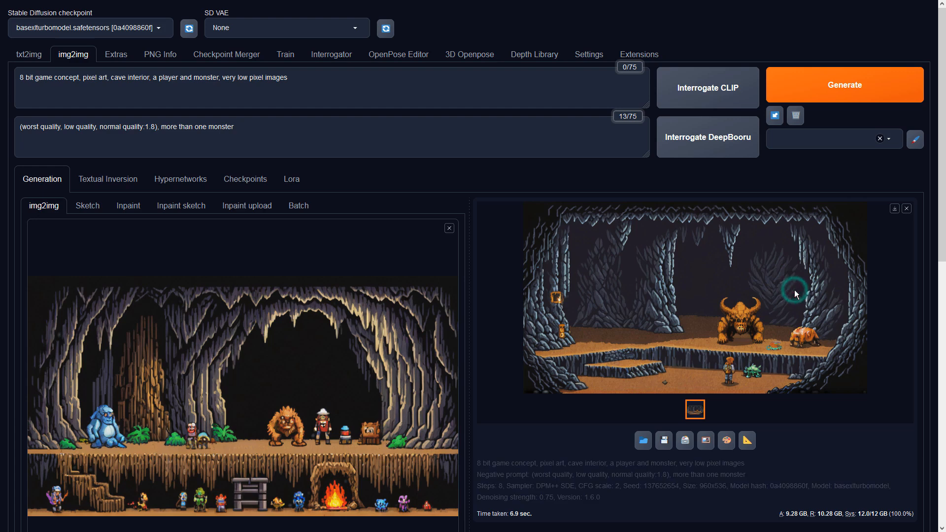
Generate another img2img variation using the horned monster result as the source, and inspect it enlarged.
click(706, 441)
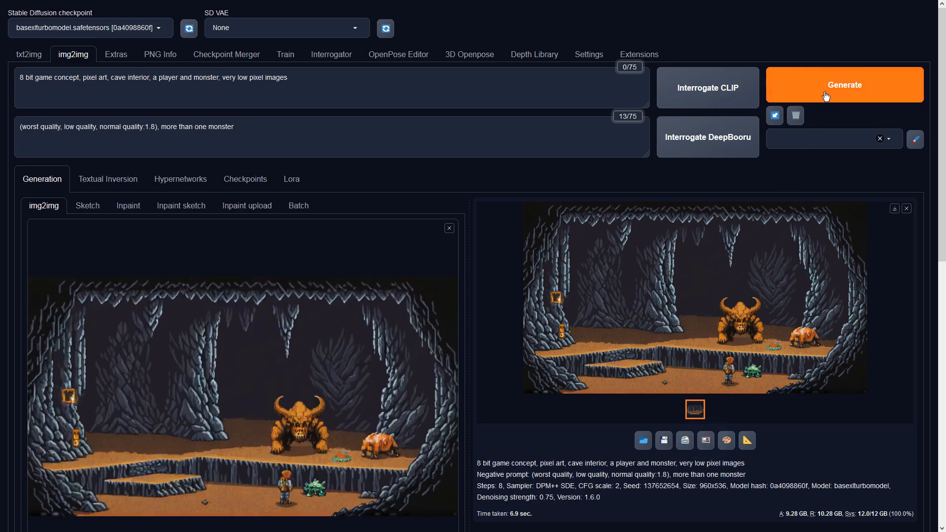
click(826, 95)
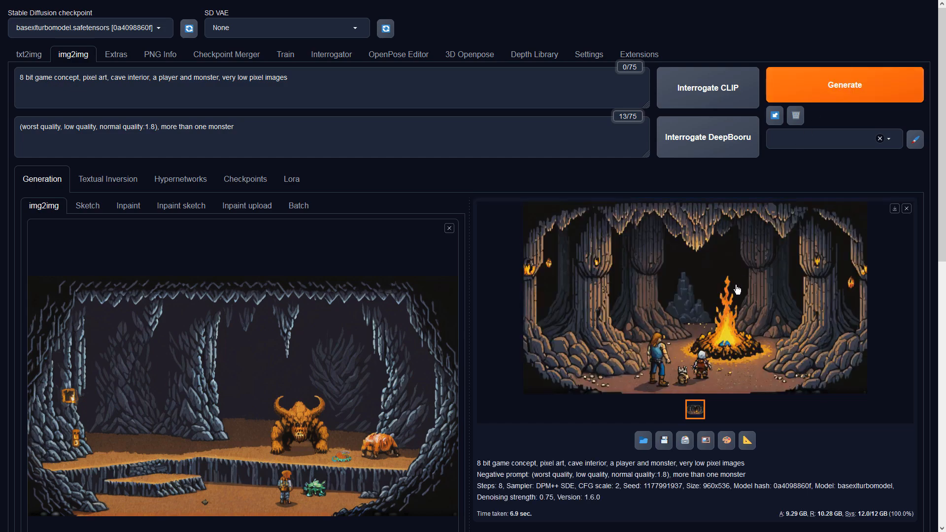
click(735, 286)
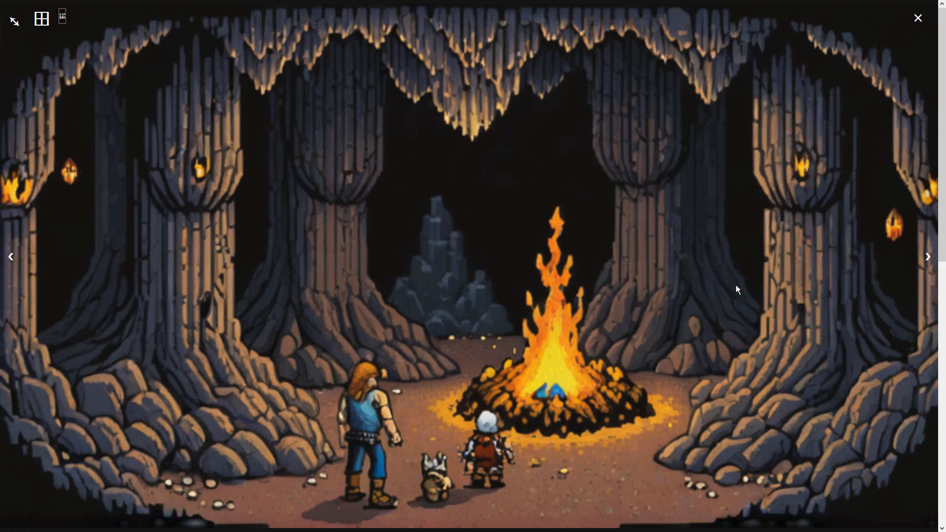
click(735, 287)
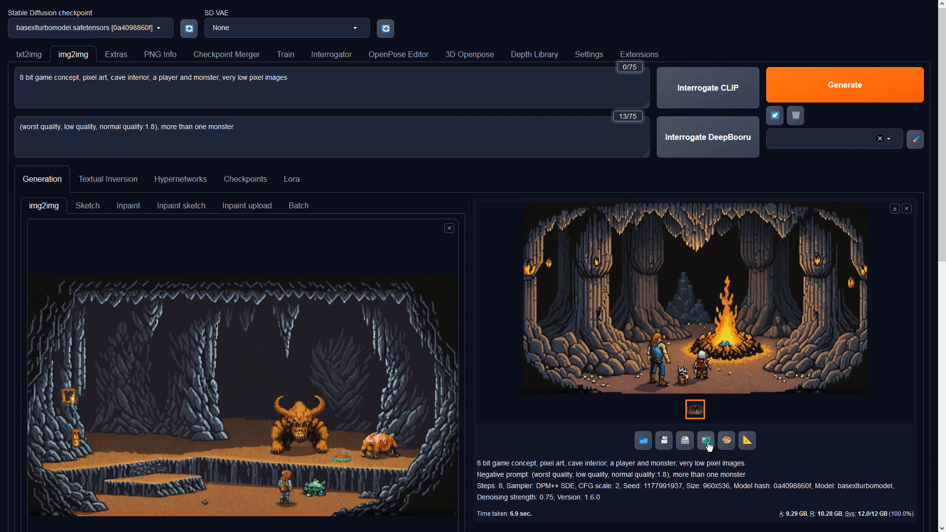
Make the campfire result the img2img source image and generate a further variation from it.
click(704, 441)
click(853, 76)
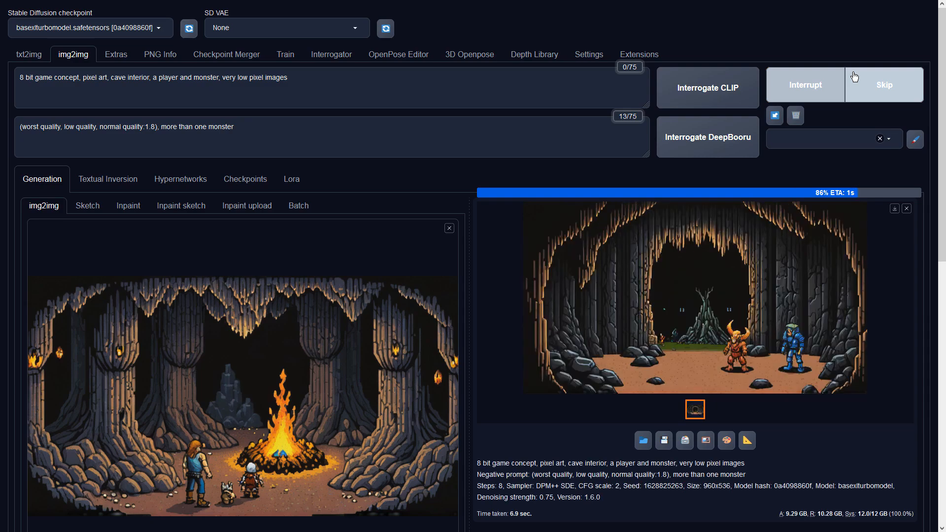
Inspect the latest result enlarged, and generate another variation from the campfire source image to view at full size.
click(812, 224)
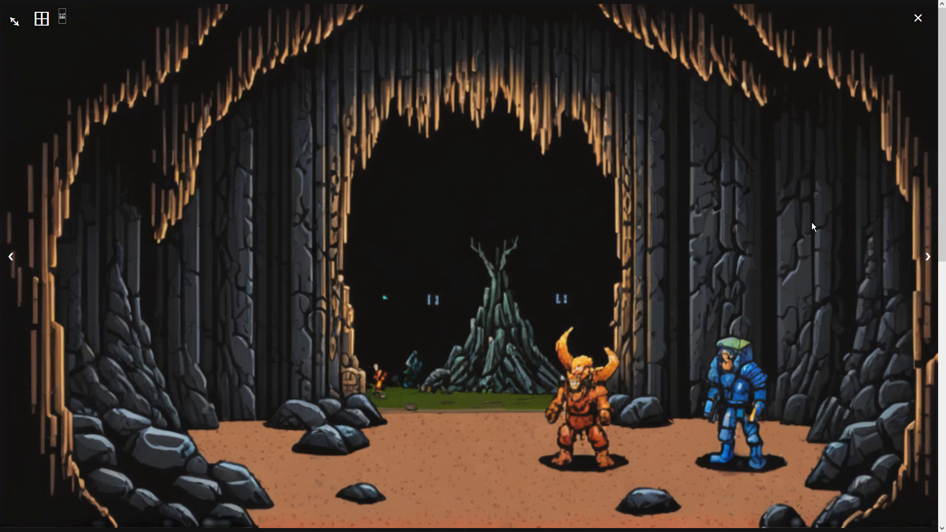
click(812, 223)
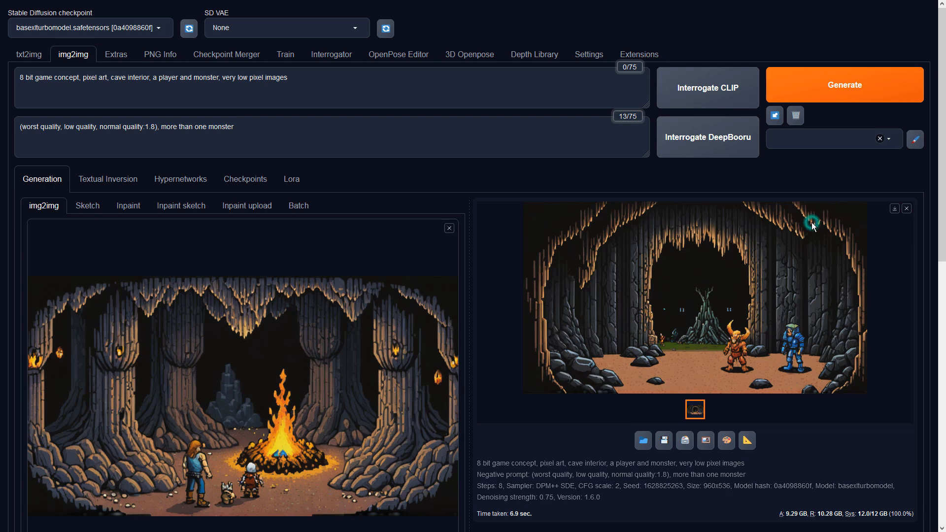
click(831, 89)
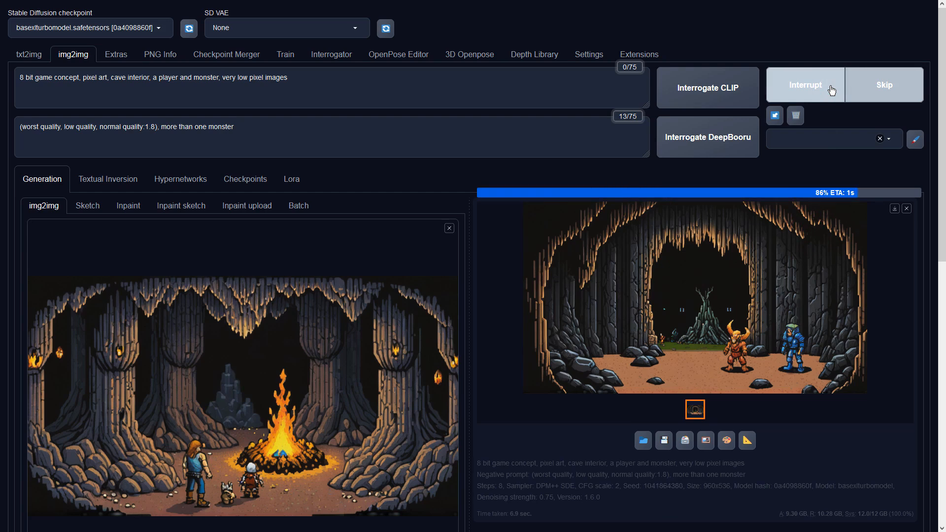
click(770, 298)
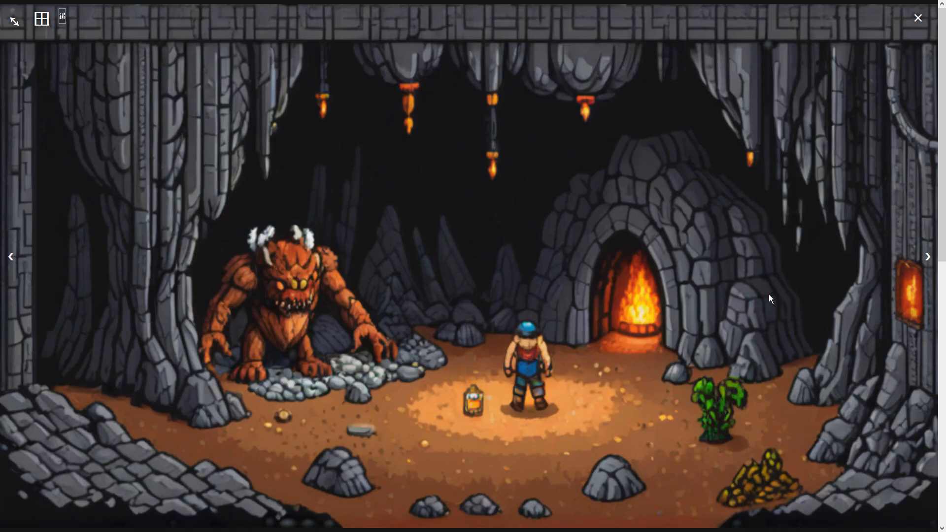
click(770, 298)
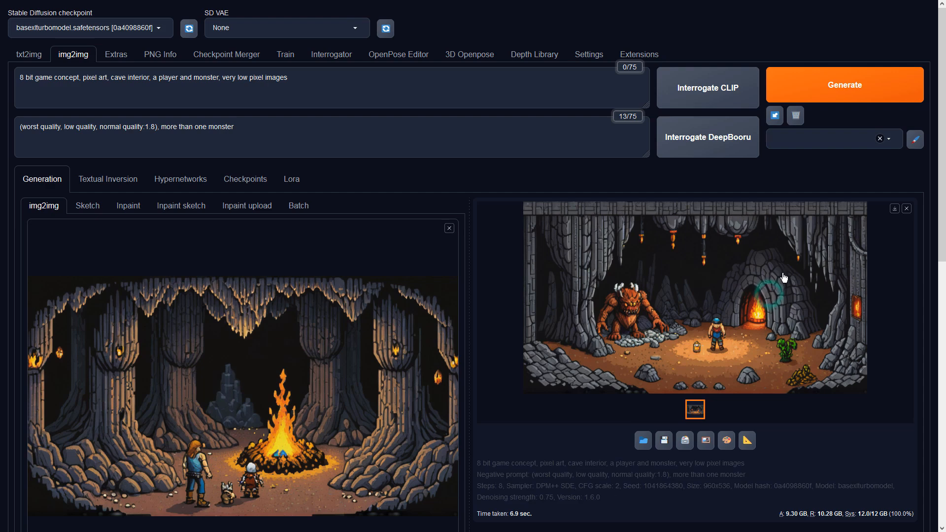
Make the result with the red monster and stone furnace the img2img source, generate a variation from it and inspect it enlarged.
click(705, 441)
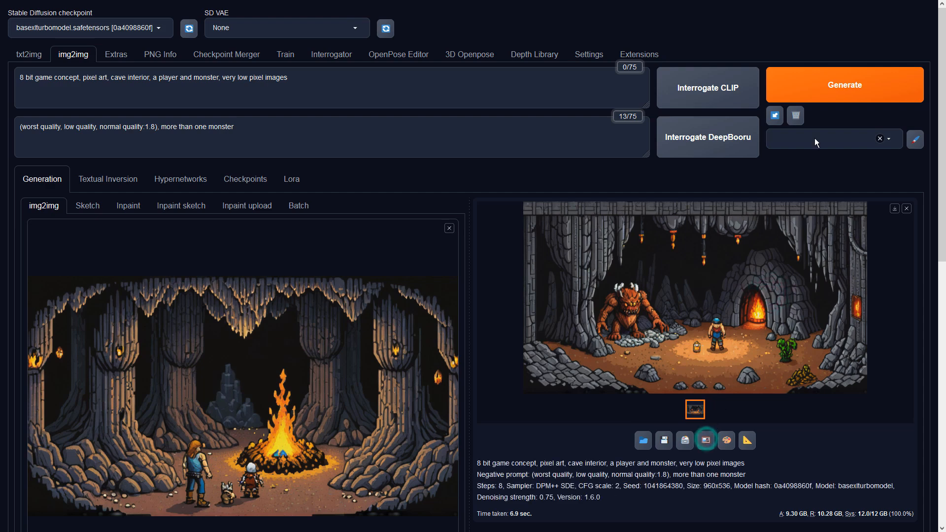
click(823, 98)
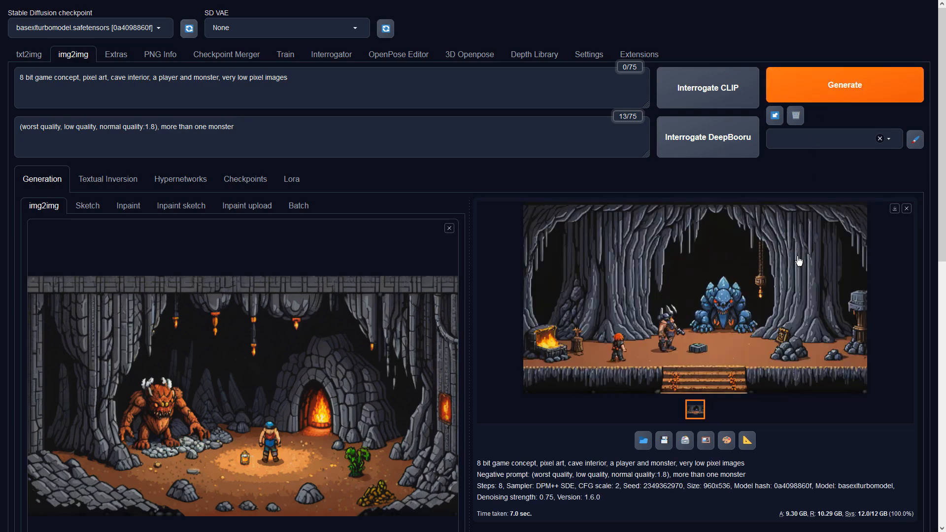
click(798, 259)
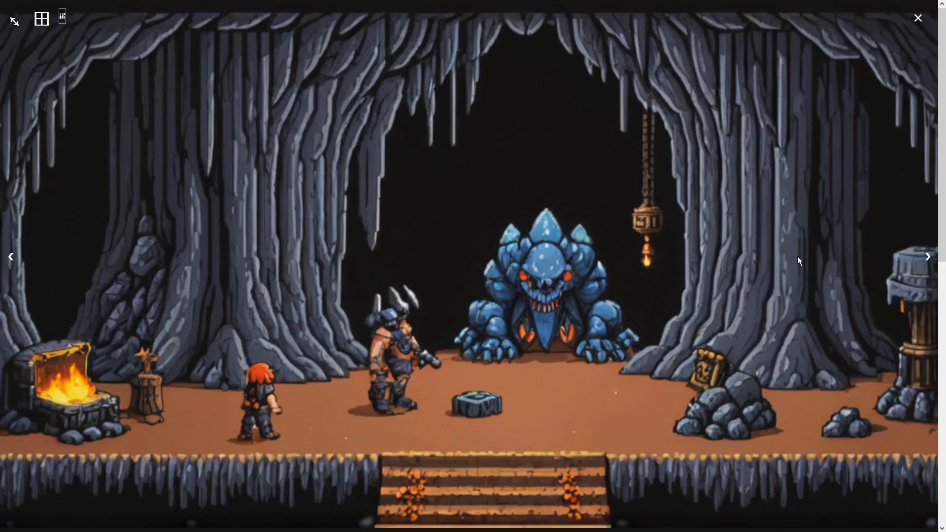
click(797, 257)
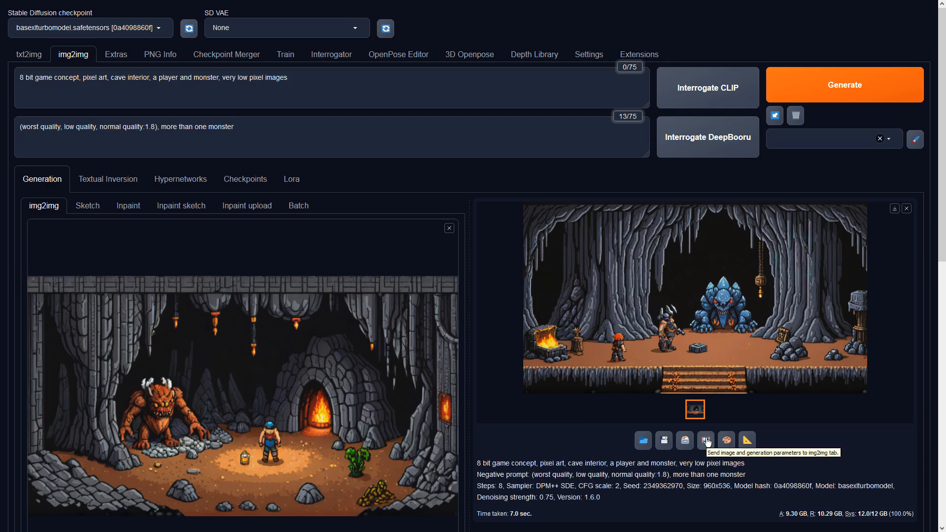
Generate another variation from the red monster source image and view it at full size.
click(832, 90)
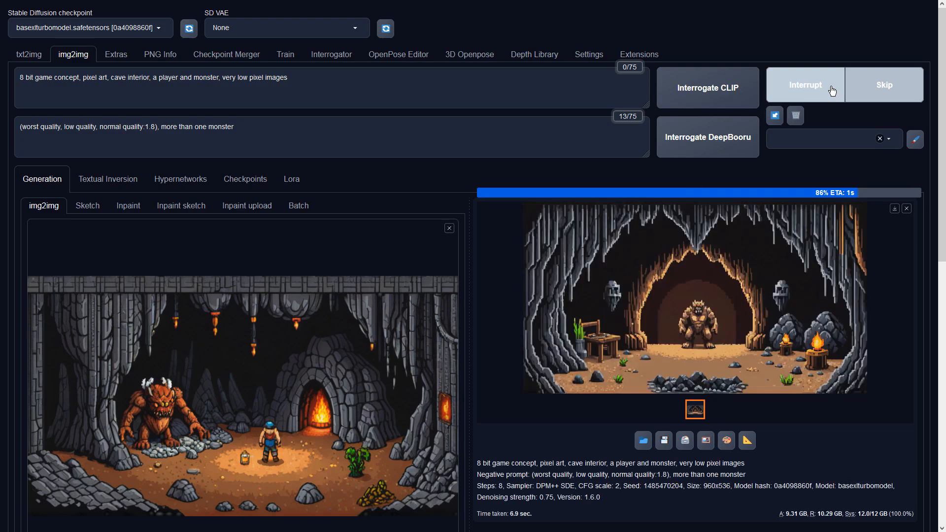
click(808, 267)
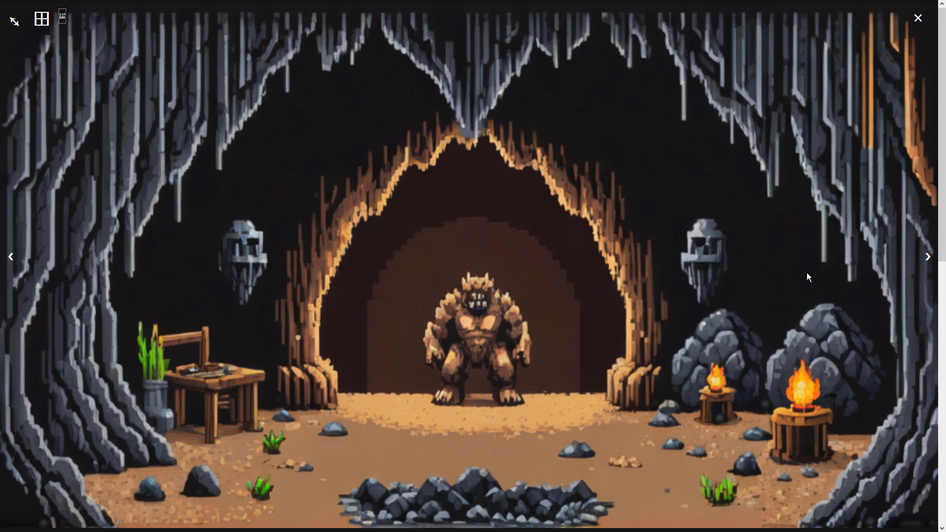
click(807, 274)
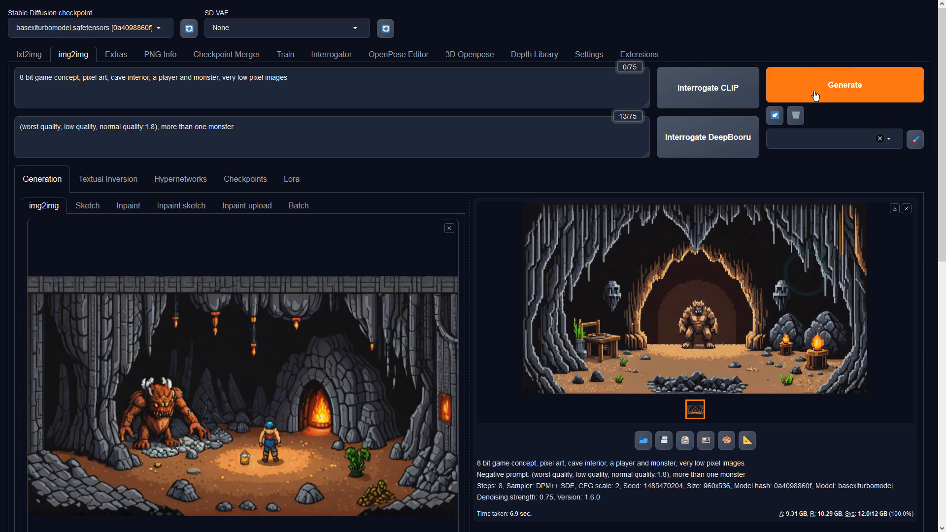
Make the result with the lone brown monster in the cave arch the img2img source, generate a variation and inspect it enlarged.
click(704, 442)
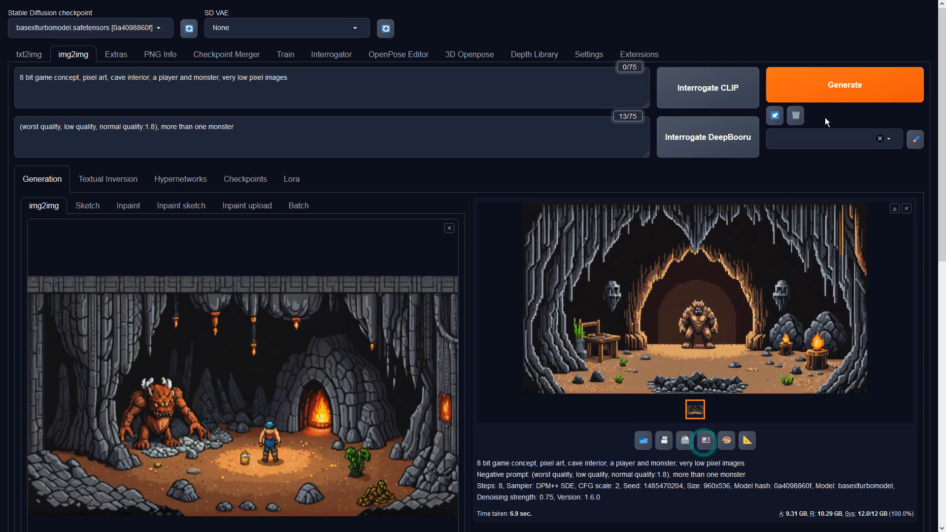
click(835, 90)
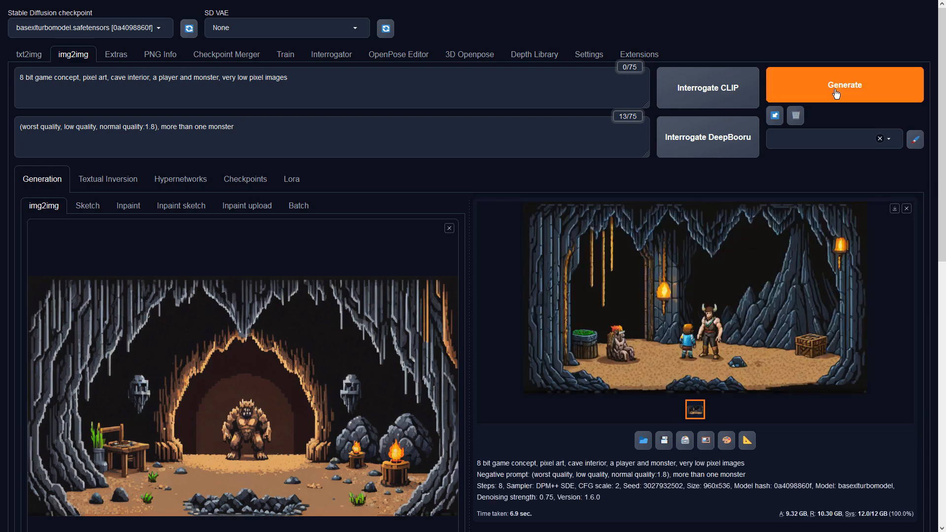
click(758, 347)
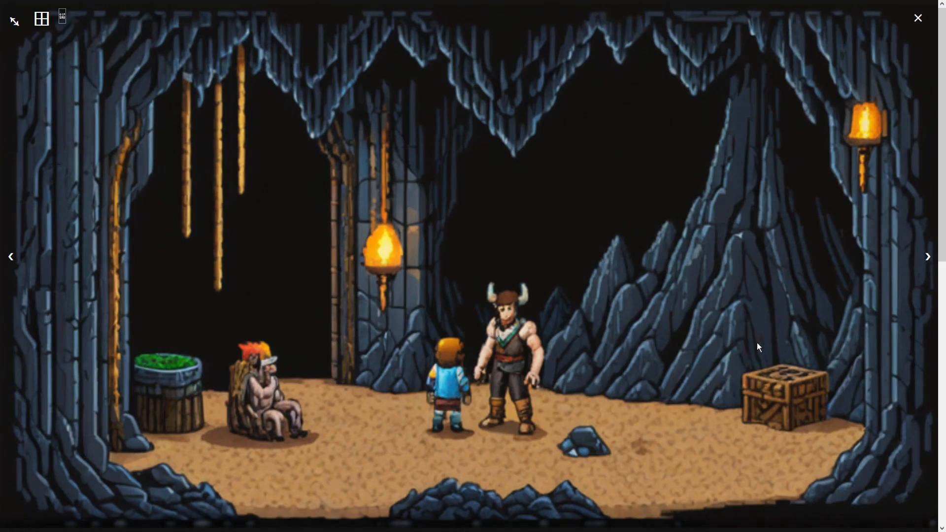
click(757, 343)
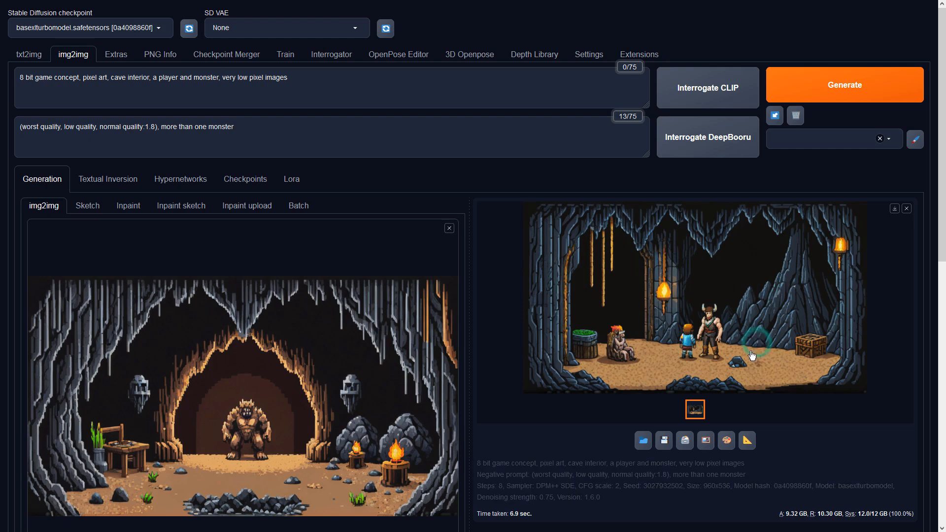
Use the lantern-lit cave result with the horned man as the img2img source, generate a new variation and view it at full size.
click(708, 442)
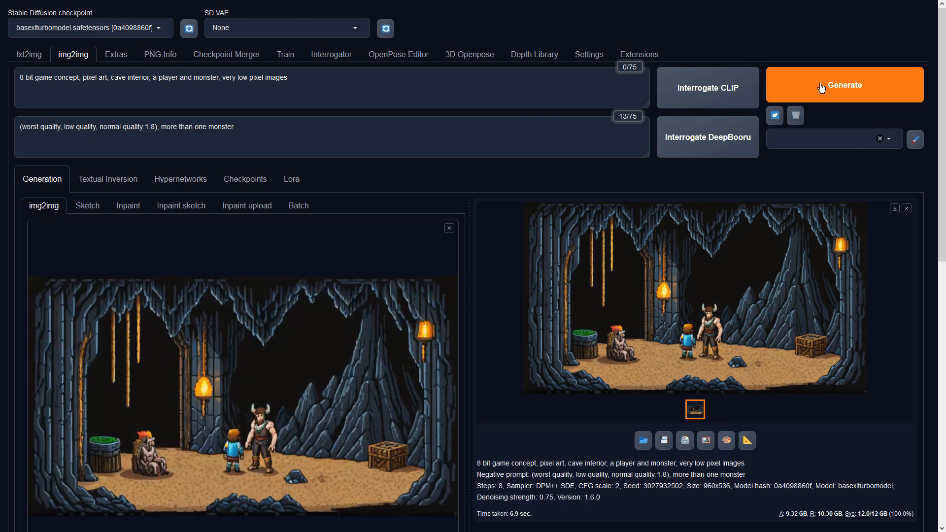
click(821, 86)
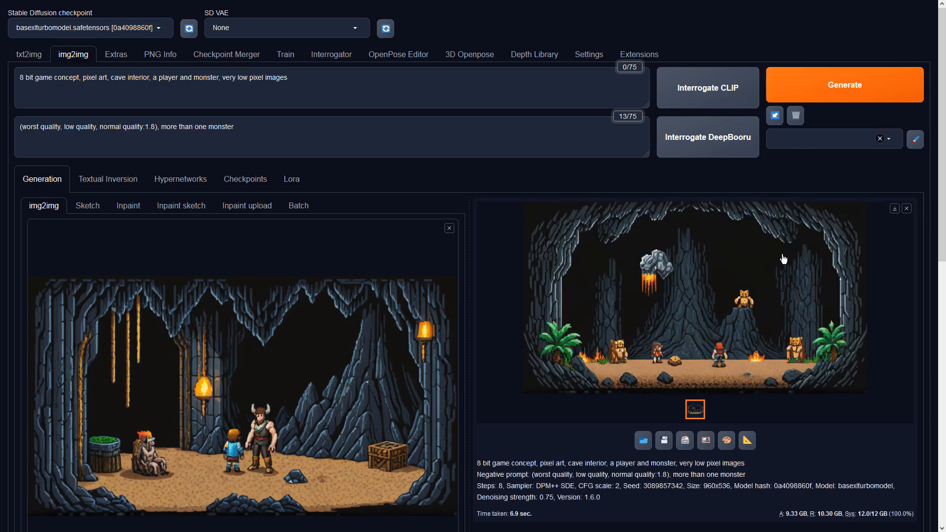
click(782, 258)
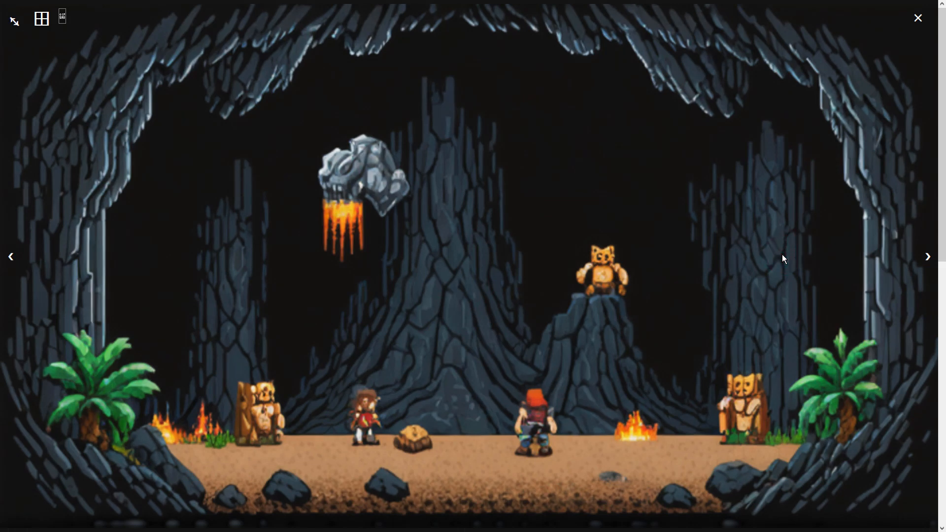